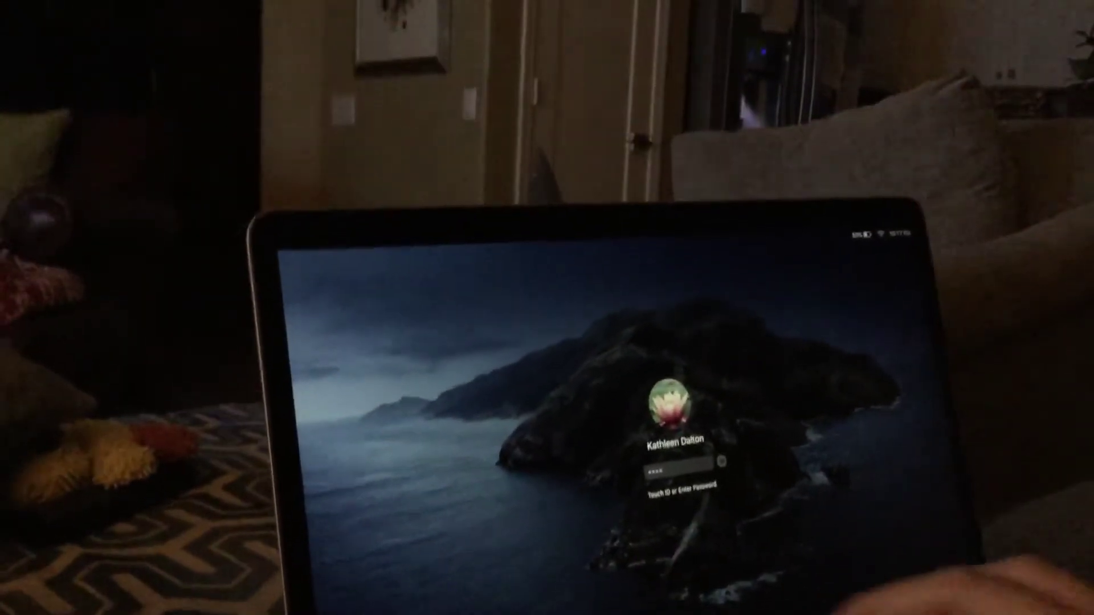
pyautogui.write('a')
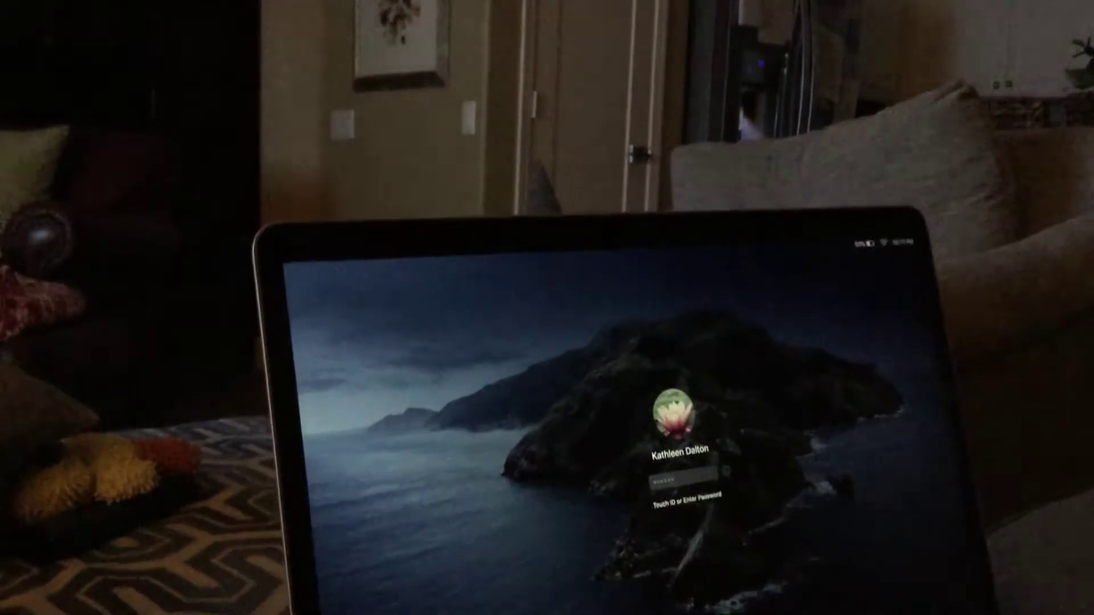
# Step: Submit the account password to unlock the Mac at the login screen
pyautogui.press('Return')
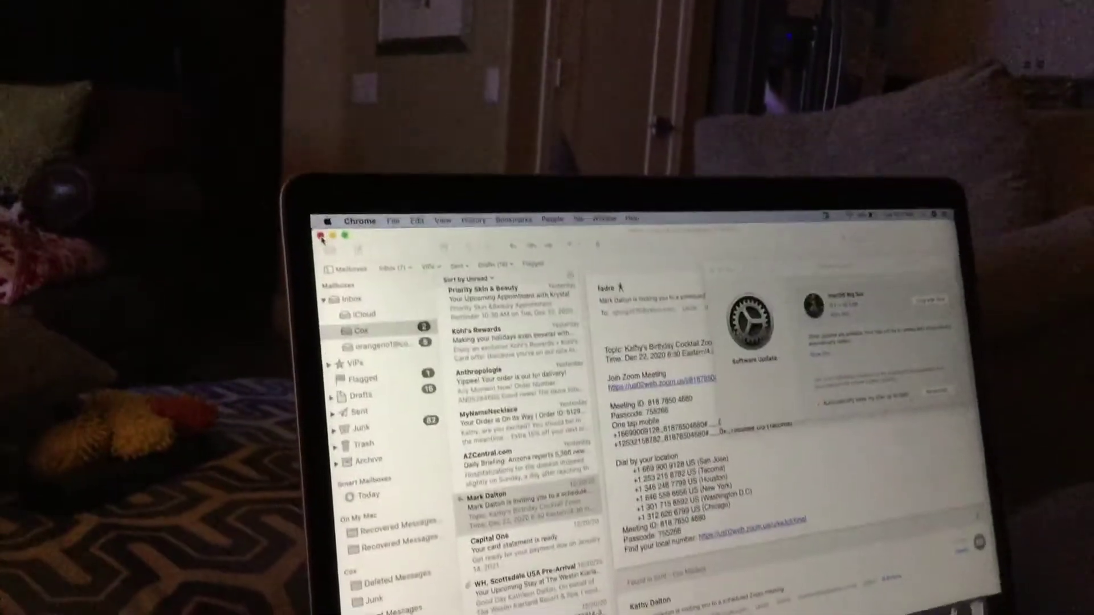
# Step: Quit Apple Mail and bring up a Google new-tab page in Chrome
pyautogui.press('super+q')
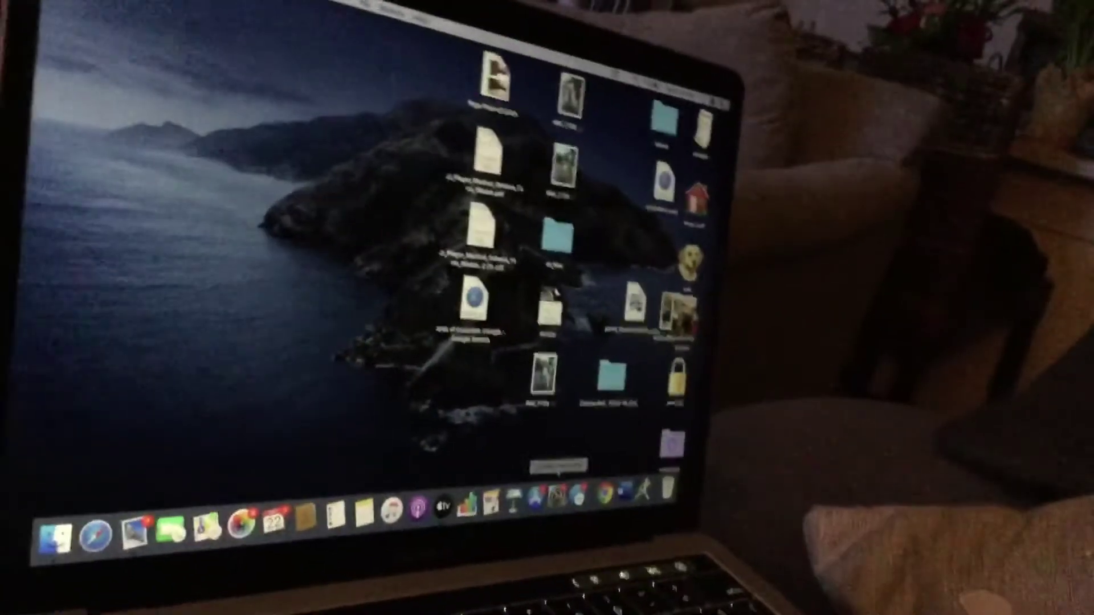
pyautogui.press('super+n')
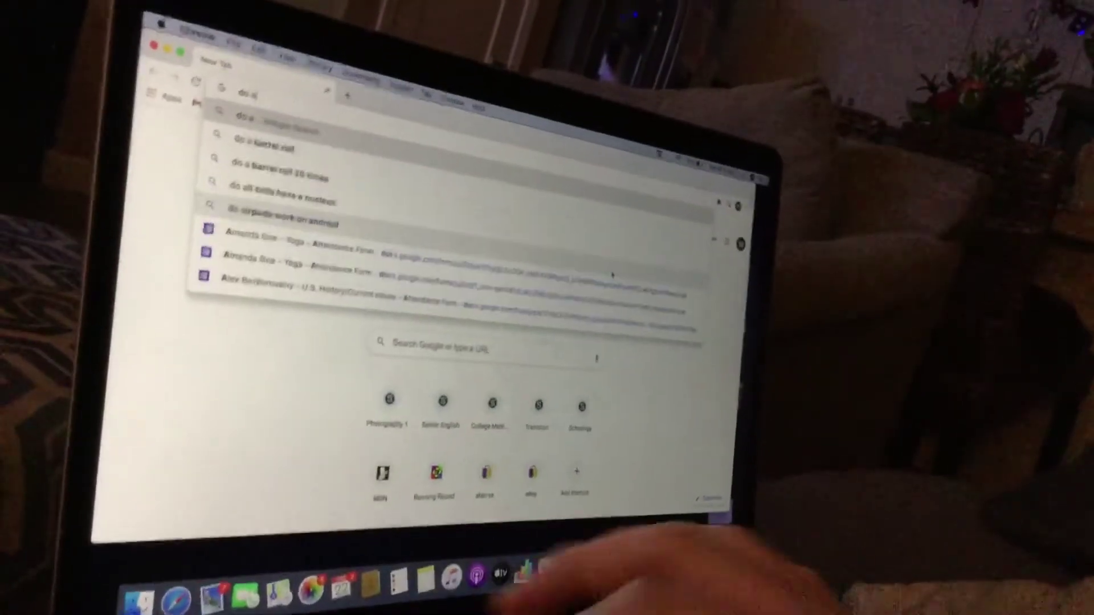
pyautogui.write('barrel roll')
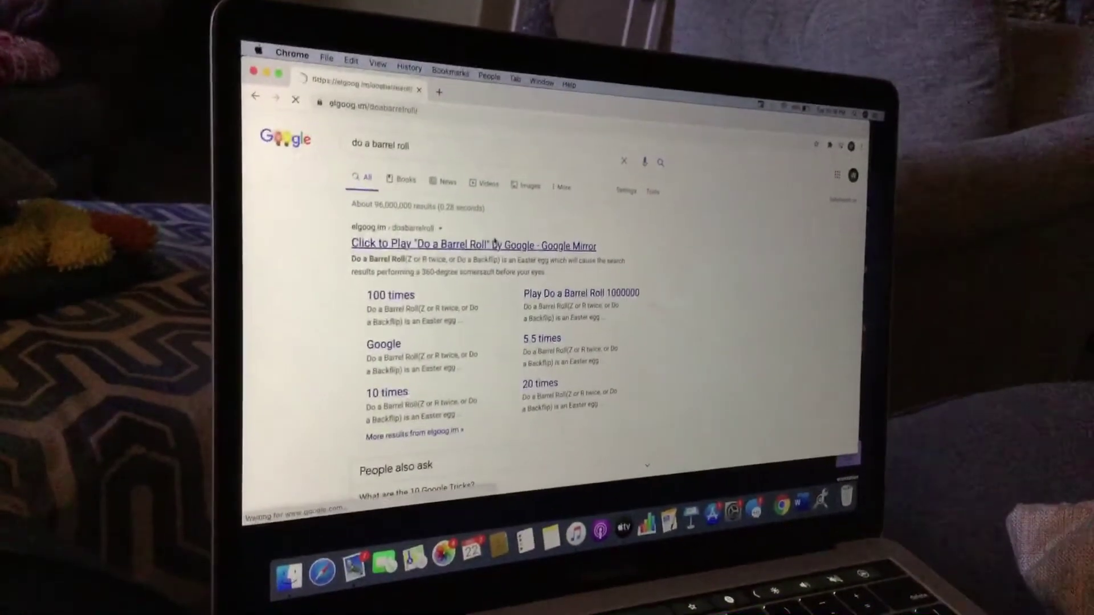
# Step: Open the elgoog.im 'do a barrel roll' result from the Google search
pyautogui.click(469, 263)
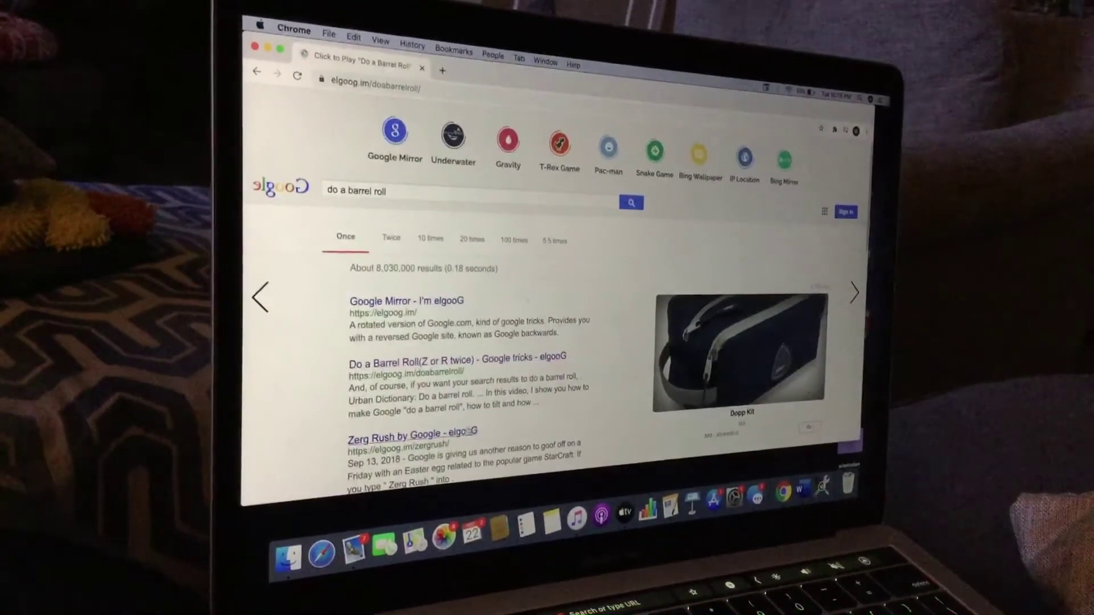
# Step: Open a new Chrome tab, then hide the Chrome window to show the desktop
pyautogui.click(444, 67)
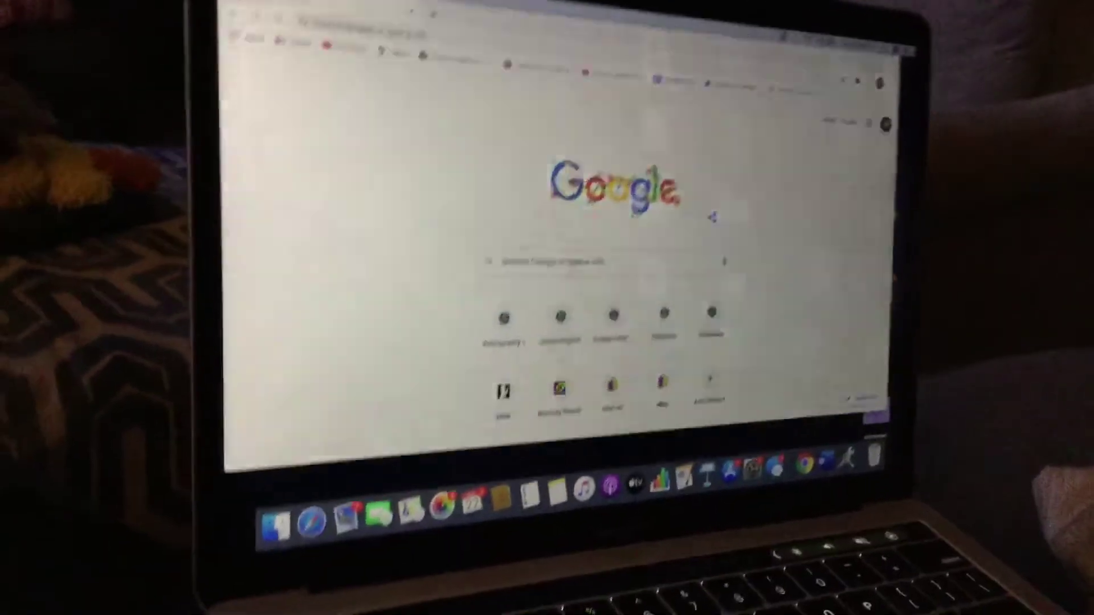
pyautogui.click(213, 10)
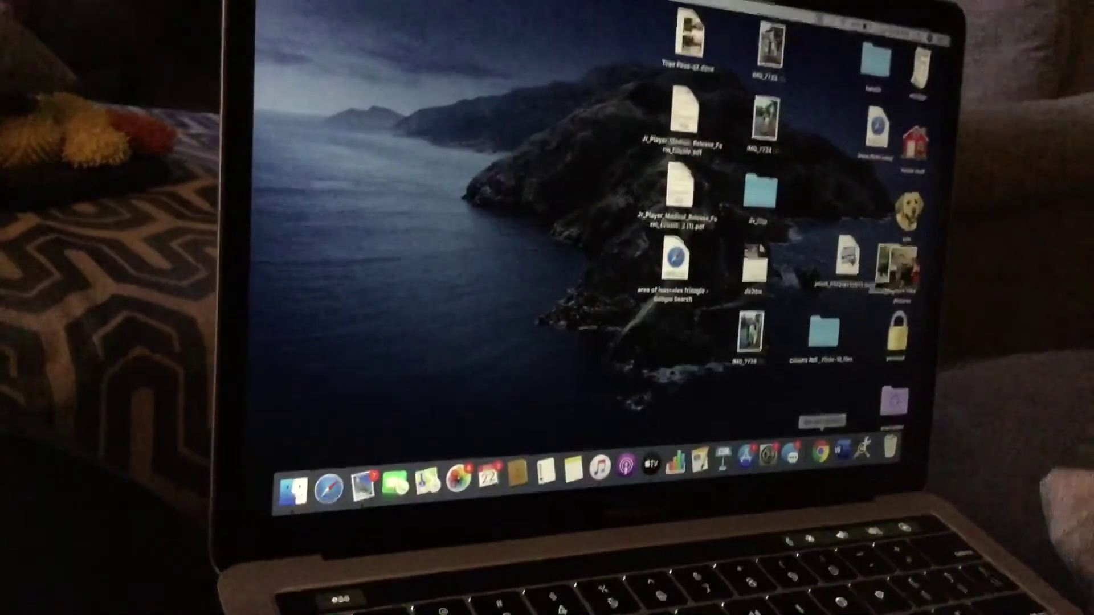
# Step: Restore the Chrome window showing the Google new-tab page from the Dock
pyautogui.click(817, 445)
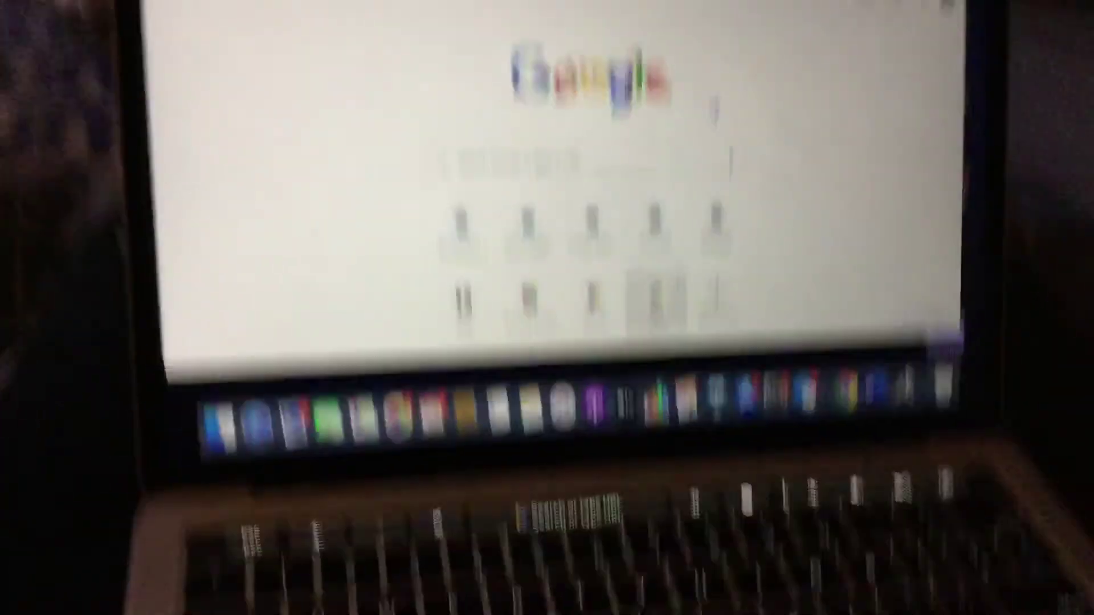
# Step: Go to the eBay homepage from the new-tab shortcut tile
pyautogui.click(632, 462)
pyautogui.scroll(-5, 642, 232)
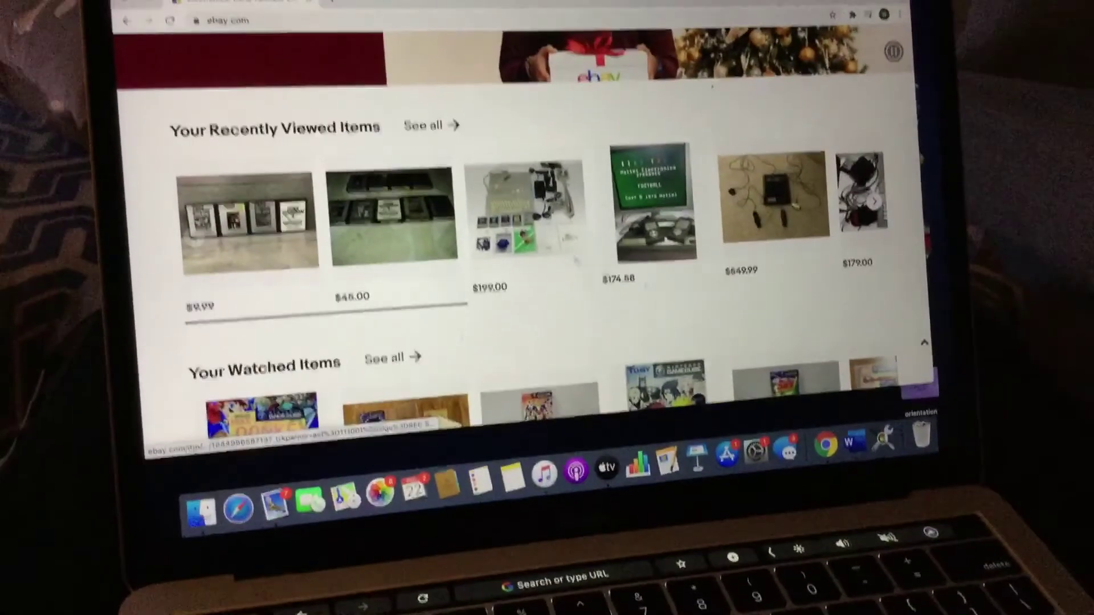
pyautogui.scroll(5, 575, 208)
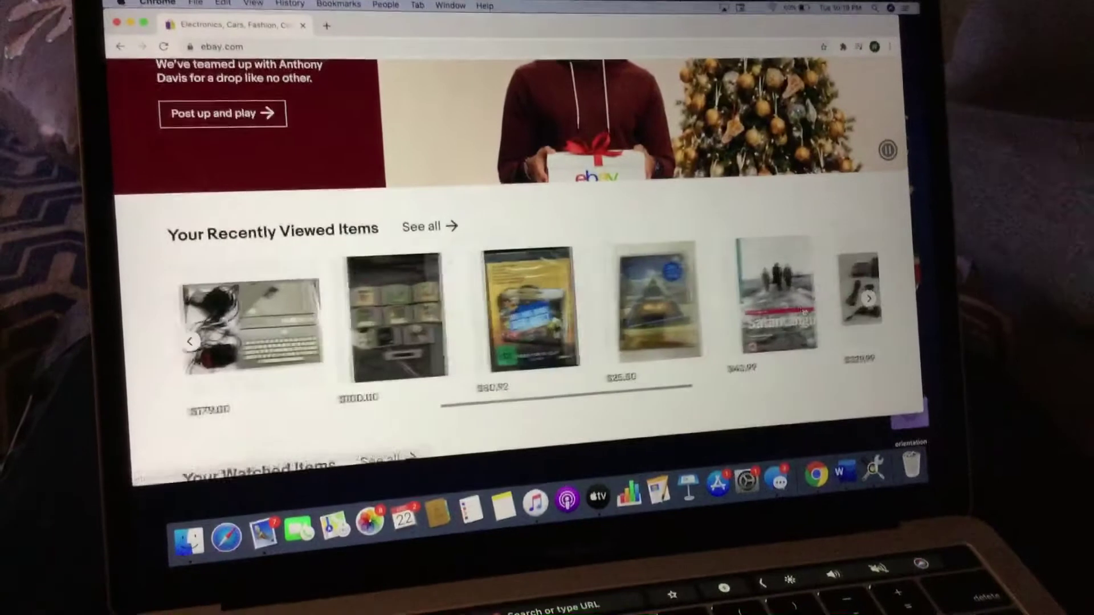
pyautogui.hscroll(5, 531, 325)
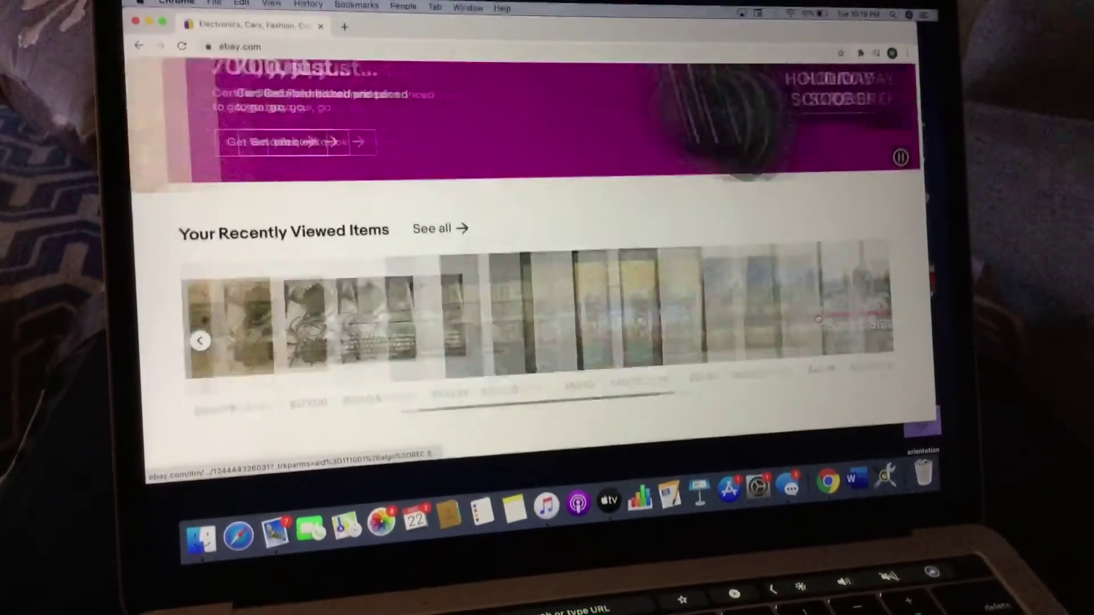